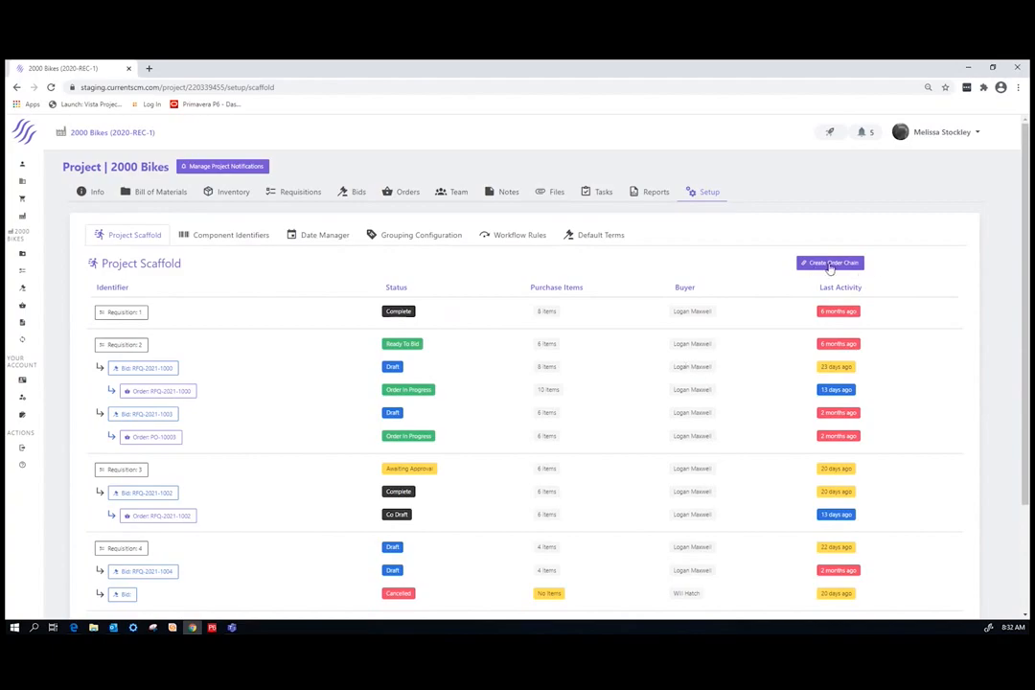
# Start a new order chain for the 2000 Bikes project and assign its responsible engineer, buyer and expeditor
pyautogui.click(830, 265)
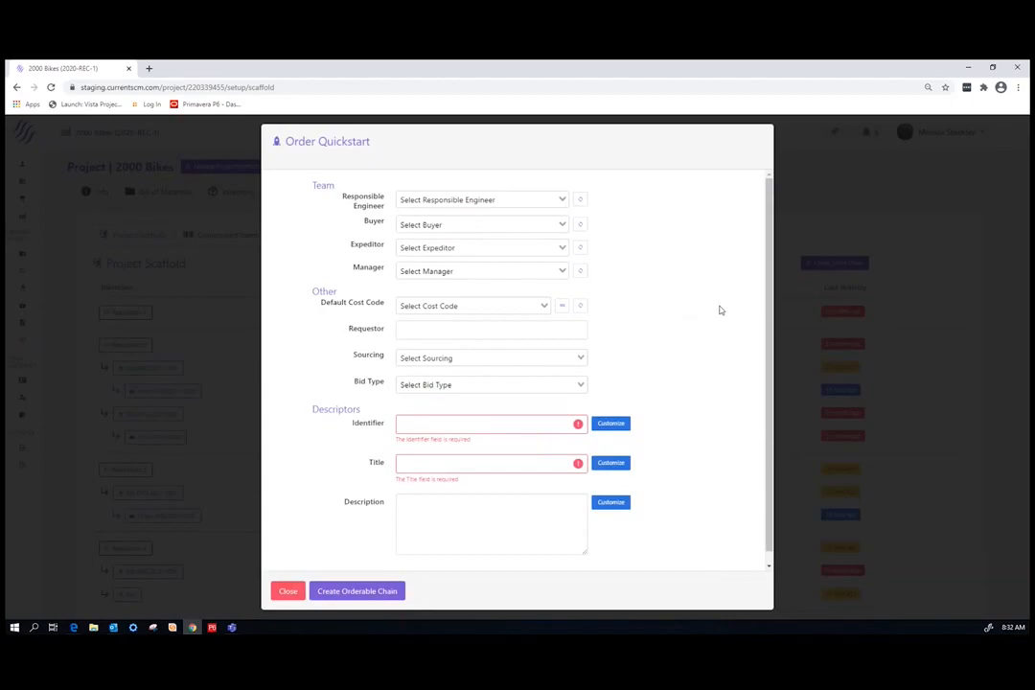
pyautogui.click(509, 201)
pyautogui.click(458, 233)
pyautogui.click(427, 225)
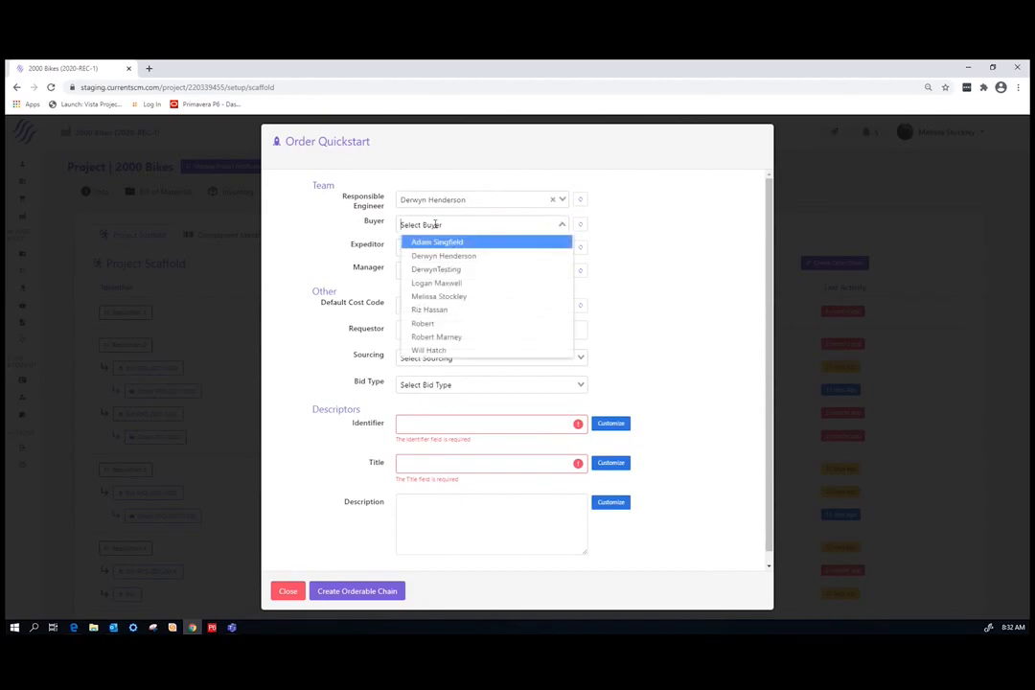
pyautogui.click(431, 311)
pyautogui.click(468, 248)
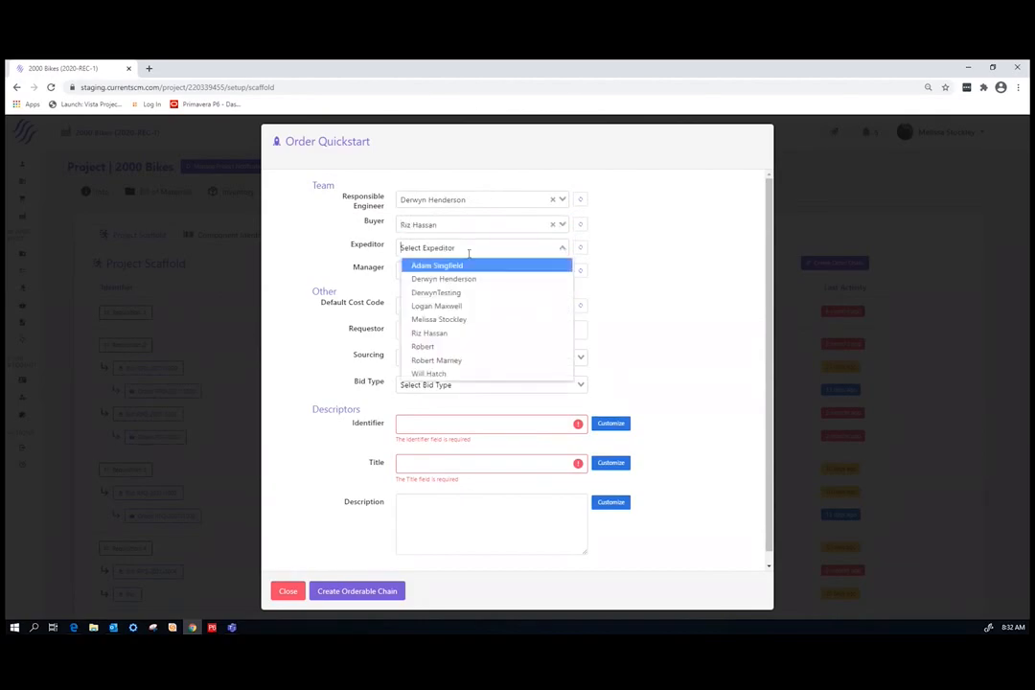
pyautogui.click(457, 307)
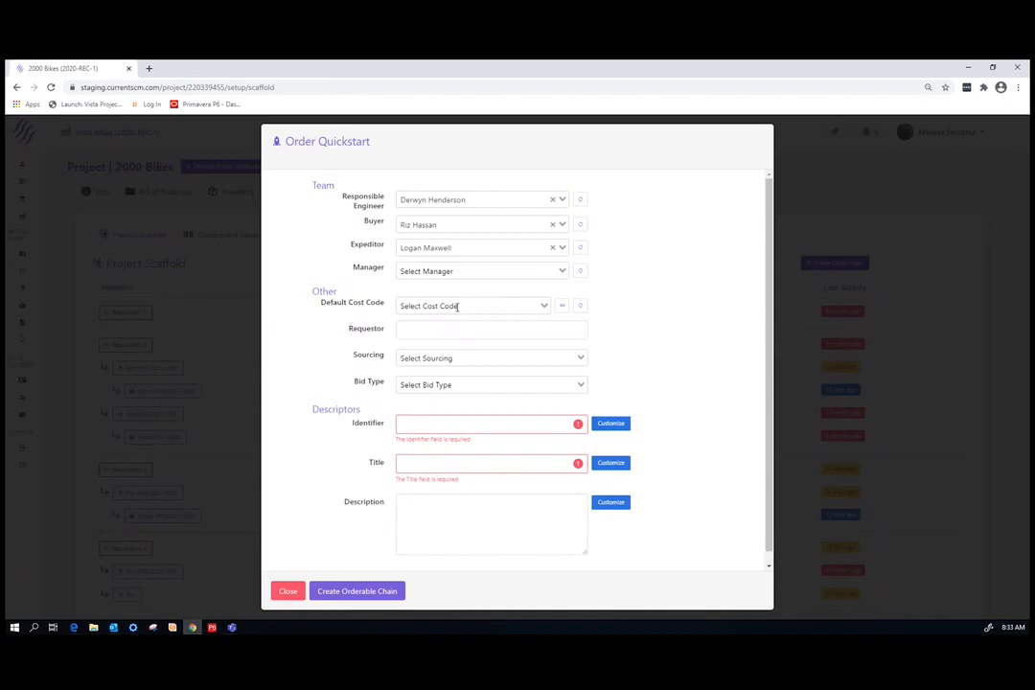
# Set the default cost code to Not Recreation\North America and enter the requestor's full name
pyautogui.click(480, 271)
pyautogui.click(490, 293)
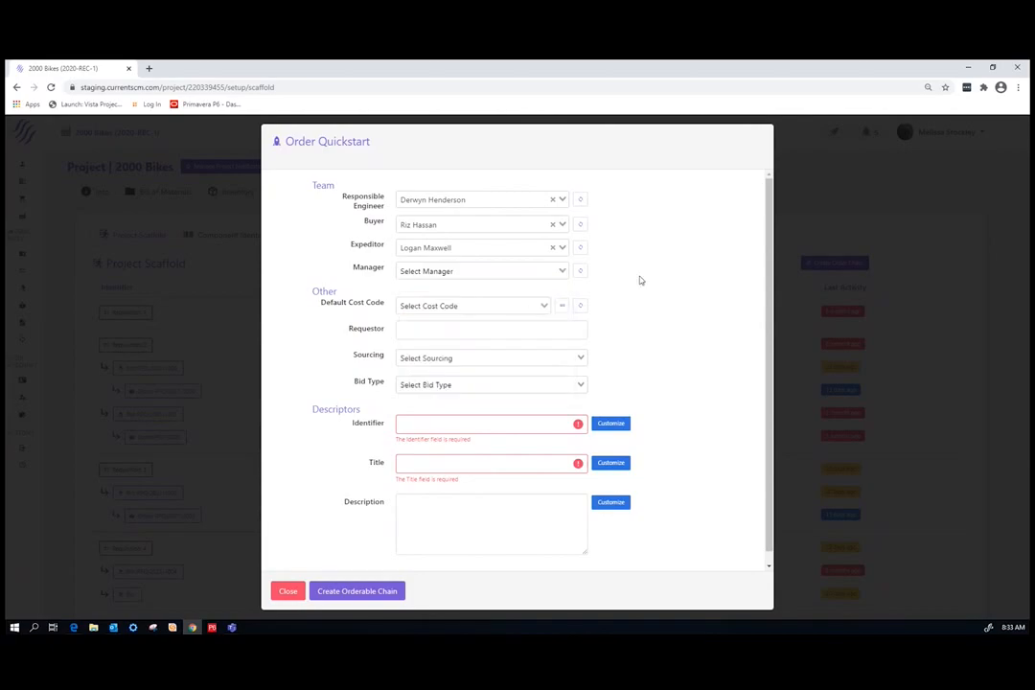
pyautogui.click(503, 305)
pyautogui.click(502, 324)
pyautogui.click(409, 328)
pyautogui.click(449, 393)
# Set the chain's sourcing to Competitive and its bid type to Request for Quotation
pyautogui.click(477, 365)
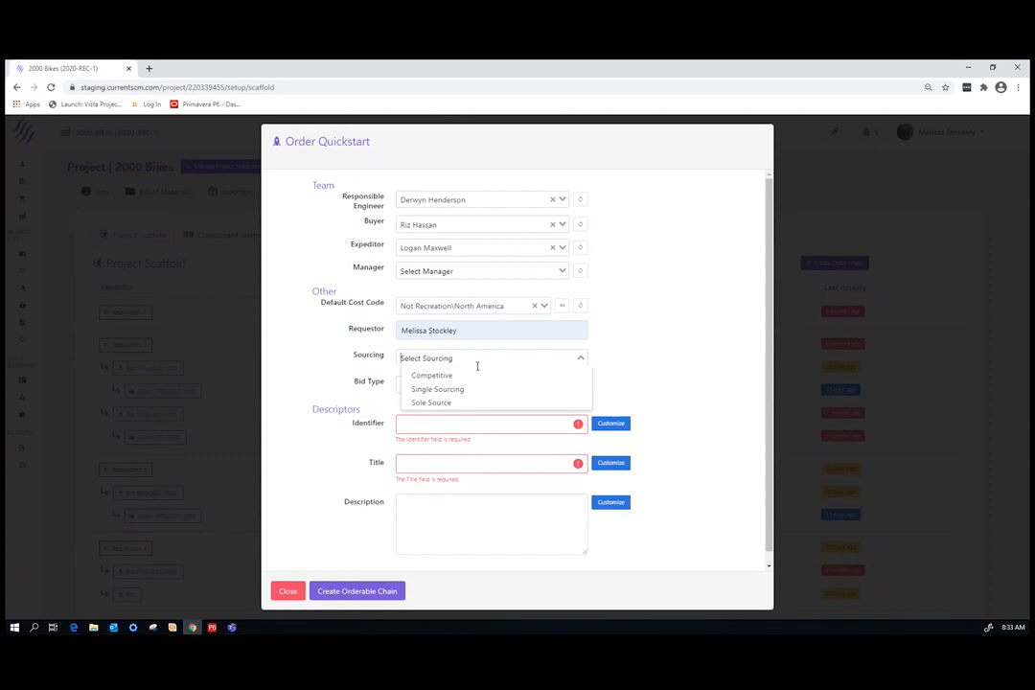
pyautogui.click(450, 376)
pyautogui.click(450, 385)
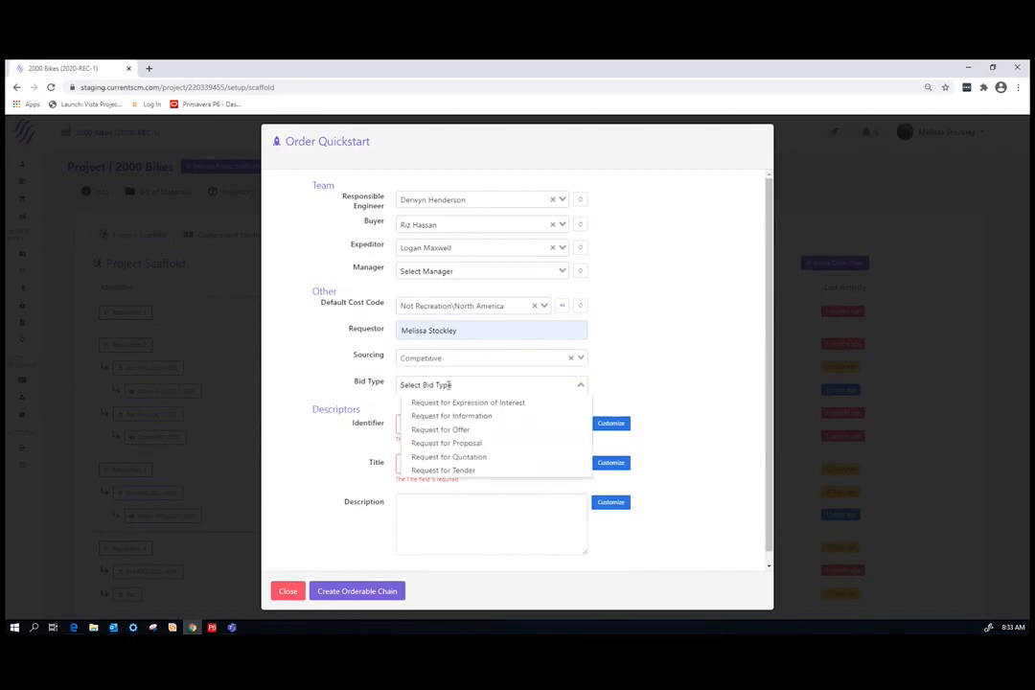
pyautogui.click(480, 458)
pyautogui.click(458, 428)
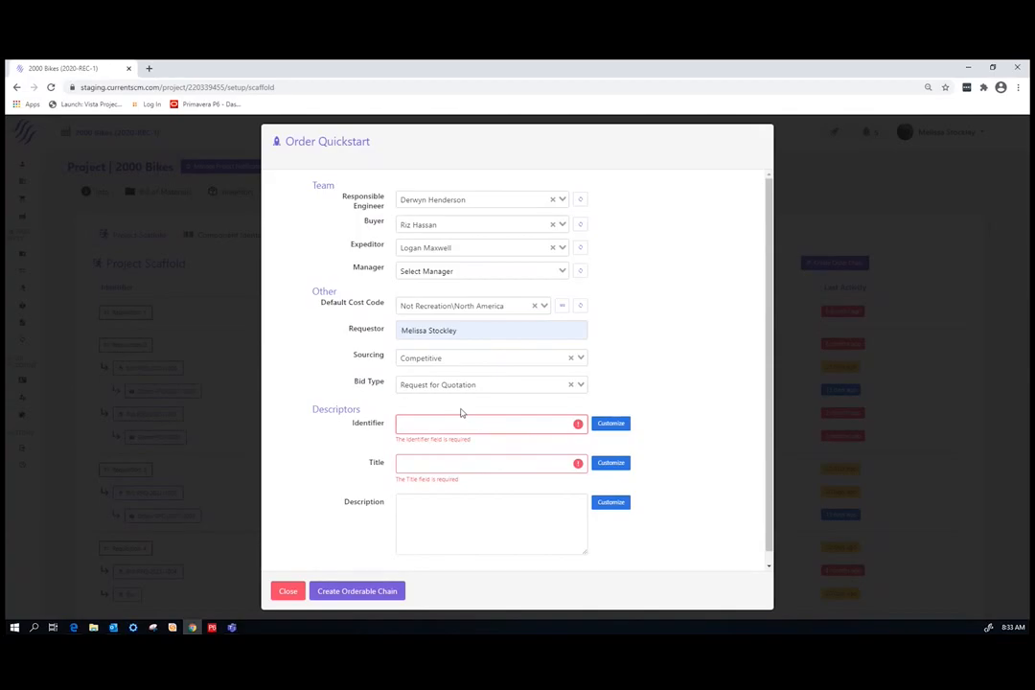
# Customize the identifiers per document, entering 111 for the requisition and RFQ-111 for the bid
pyautogui.click(612, 424)
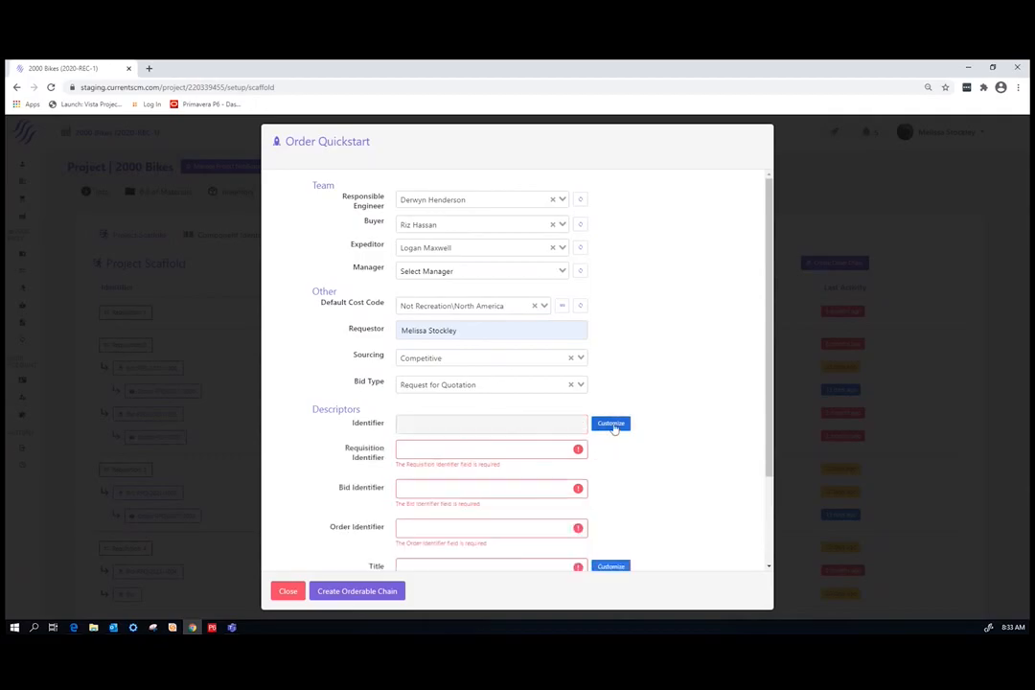
pyautogui.scroll(-2, 694, 453)
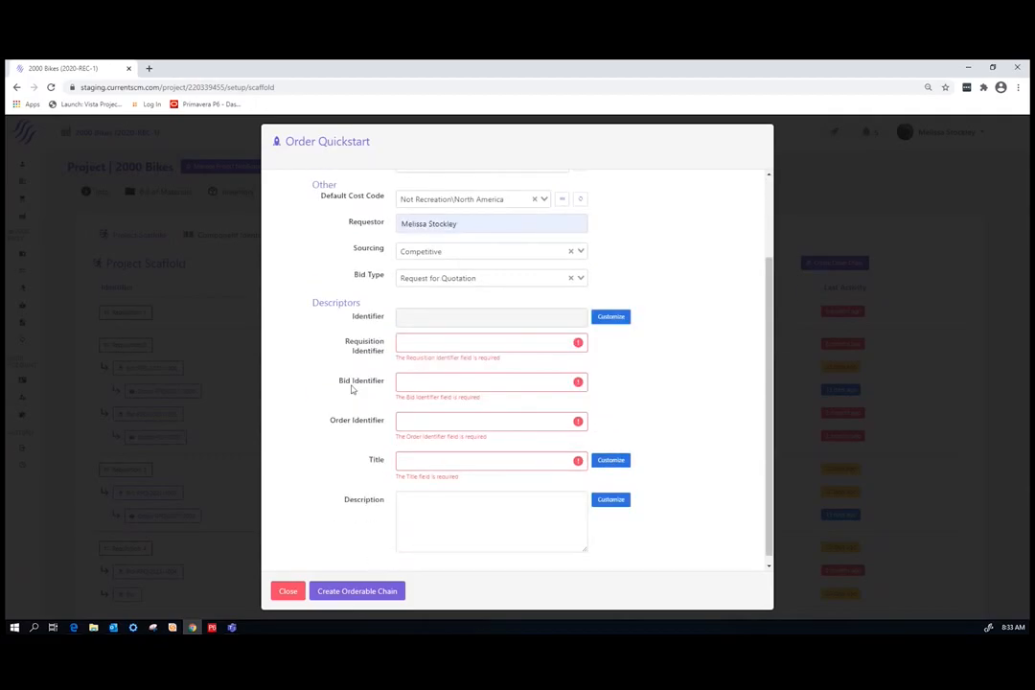
pyautogui.click(413, 344)
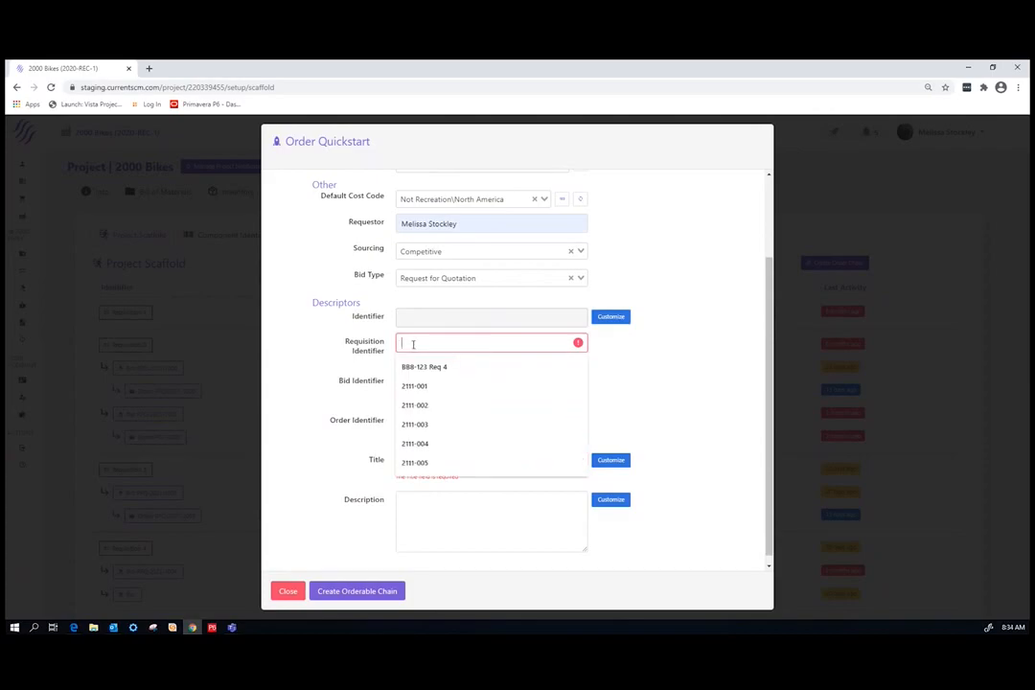
pyautogui.write('111')
pyautogui.click(422, 373)
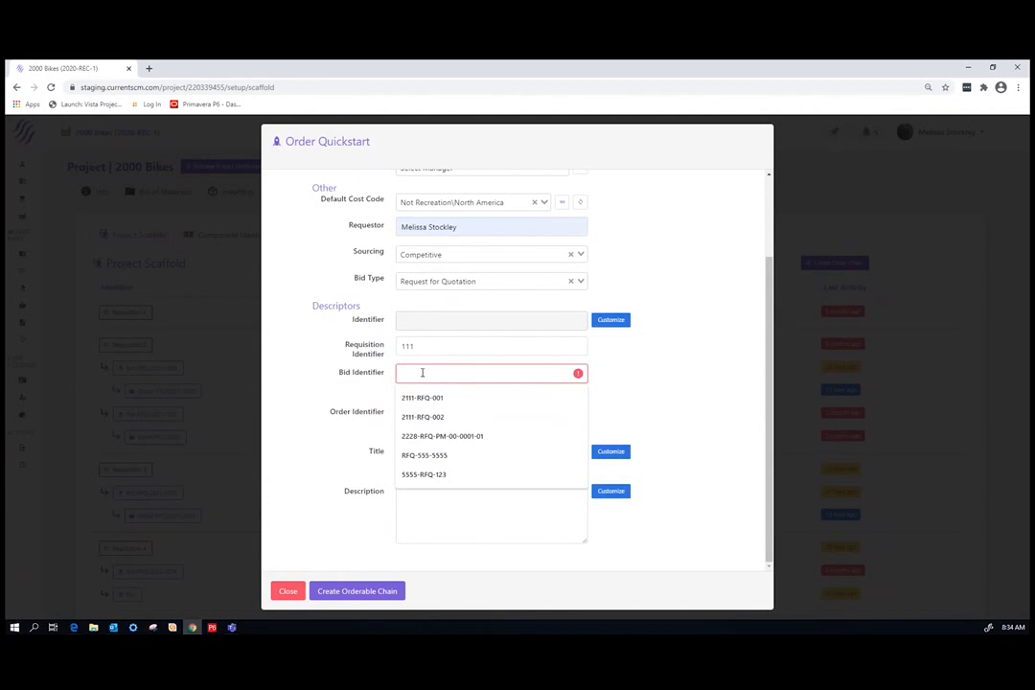
pyautogui.write('RFQ-')
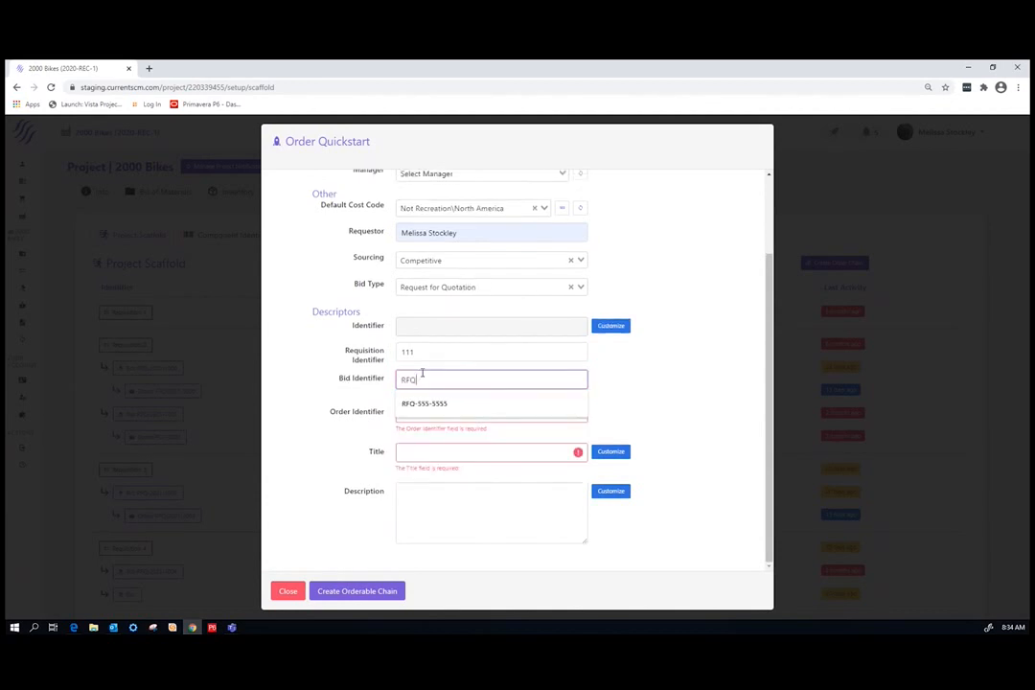
pyautogui.write('111')
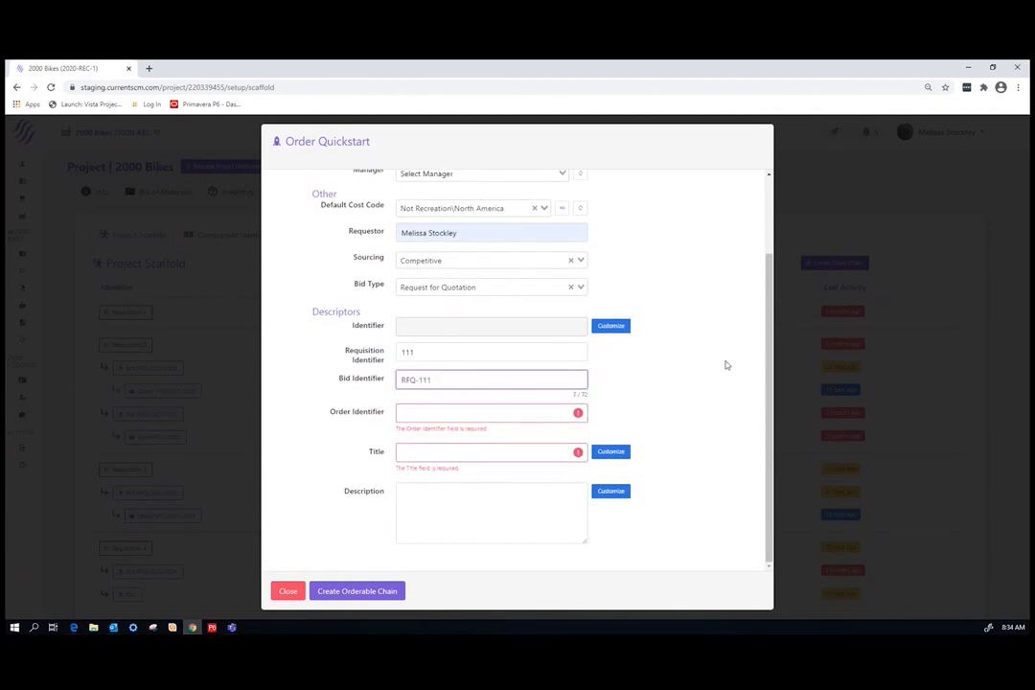
# Enter the order identifier using the PO- prefix and the requisition's number, and set the title to Test
pyautogui.click(660, 413)
pyautogui.click(414, 416)
pyautogui.write('PO-111')
pyautogui.click(430, 455)
pyautogui.write('Test')
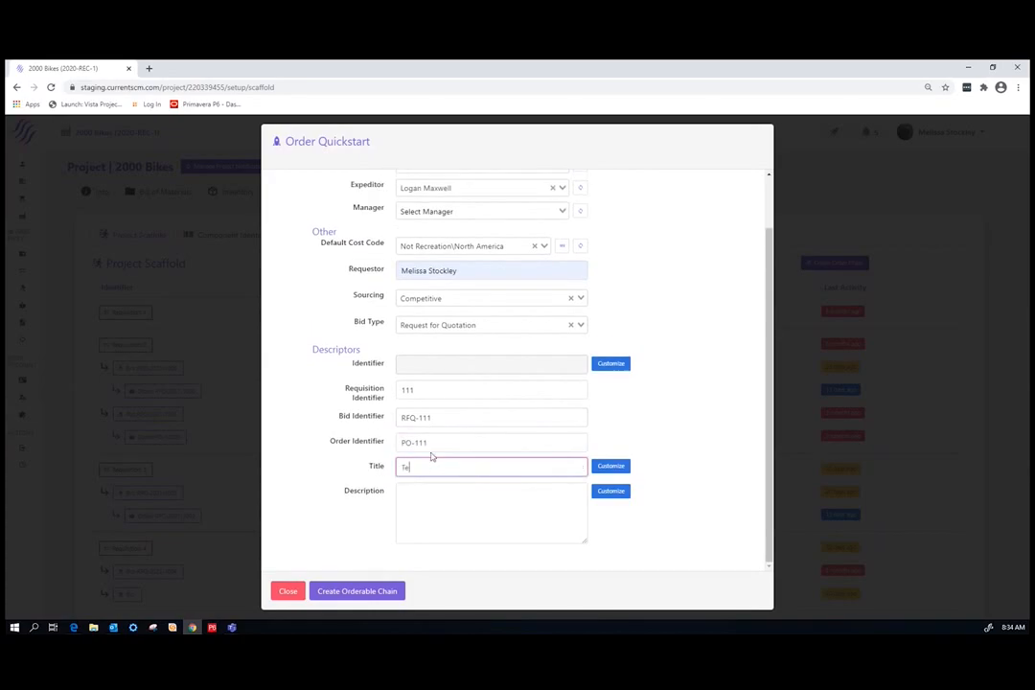
# Create the orderable chain with the description left blank and close the Order Quickstart confirmation
pyautogui.click(419, 493)
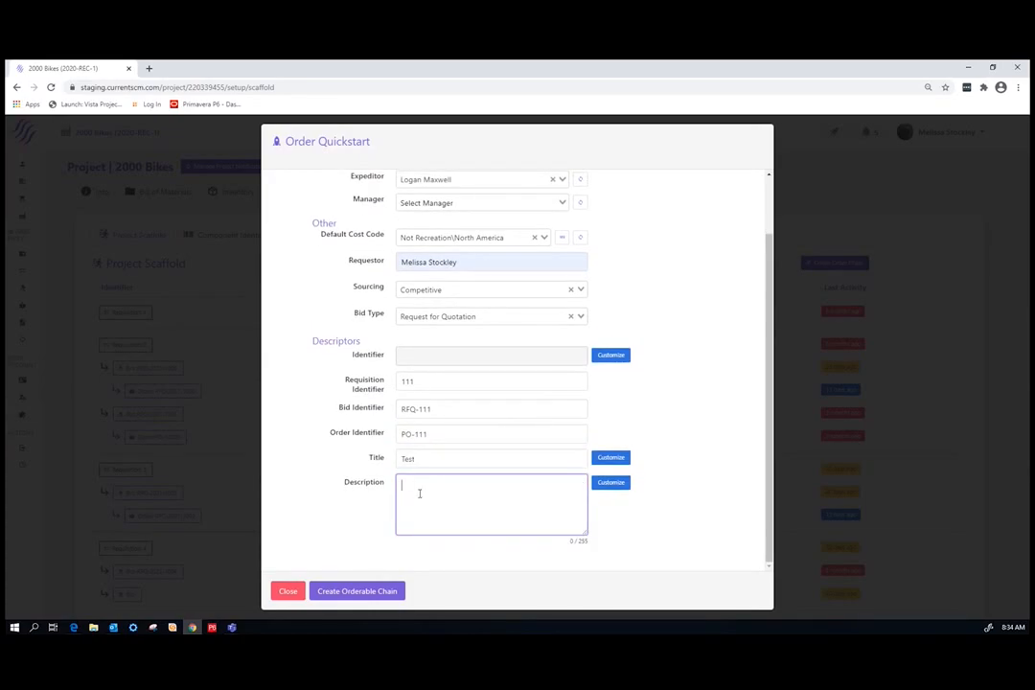
pyautogui.scroll(2, 643, 416)
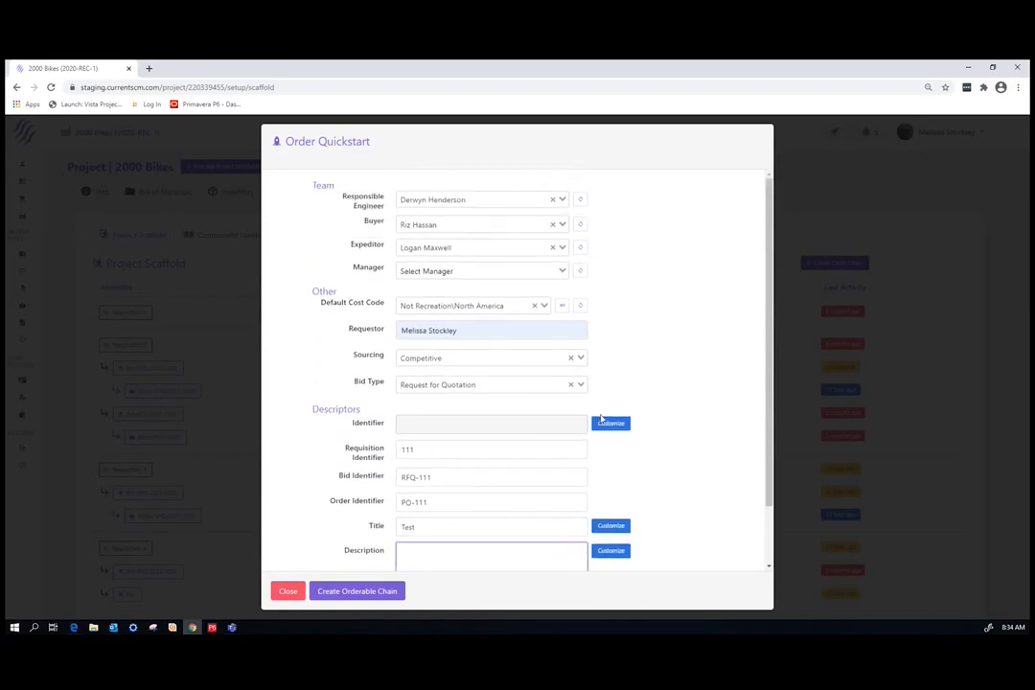
pyautogui.scroll(-2, 600, 419)
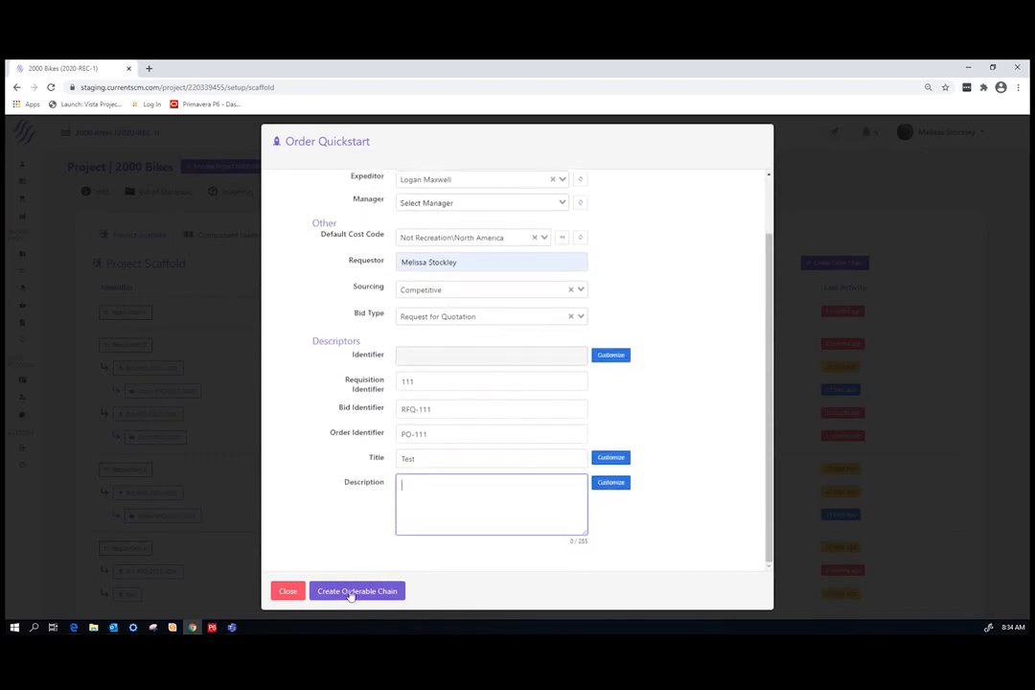
pyautogui.click(351, 591)
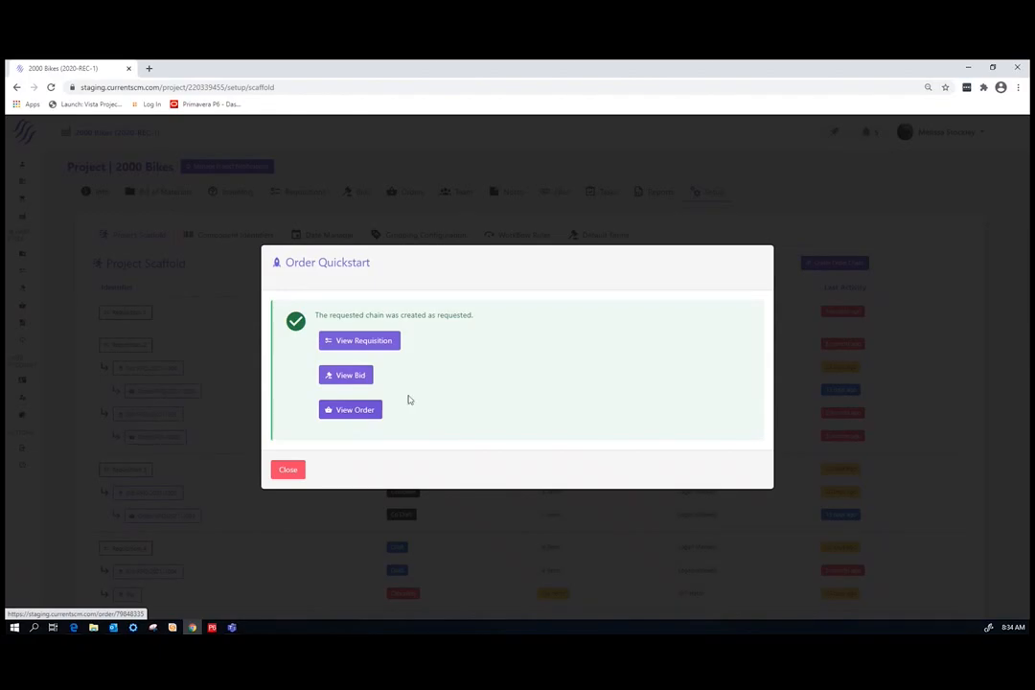
pyautogui.click(287, 471)
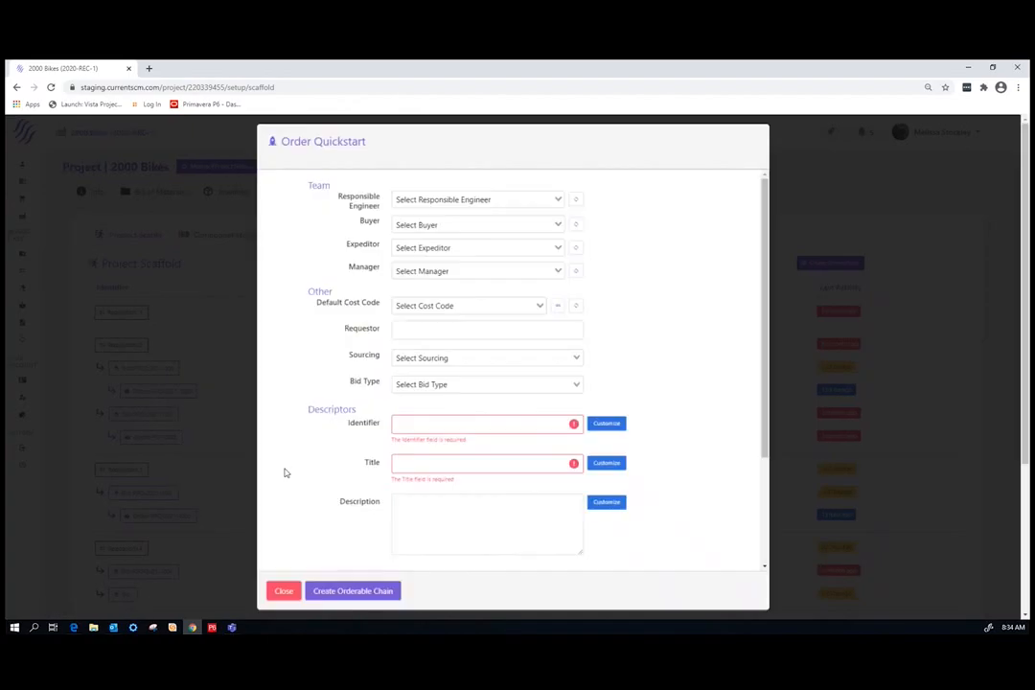
# Open bid RFQ-2021-1004 from the project scaffold, and return to the 2000 Bikes project's setup scaffold
pyautogui.scroll(-1, 849, 521)
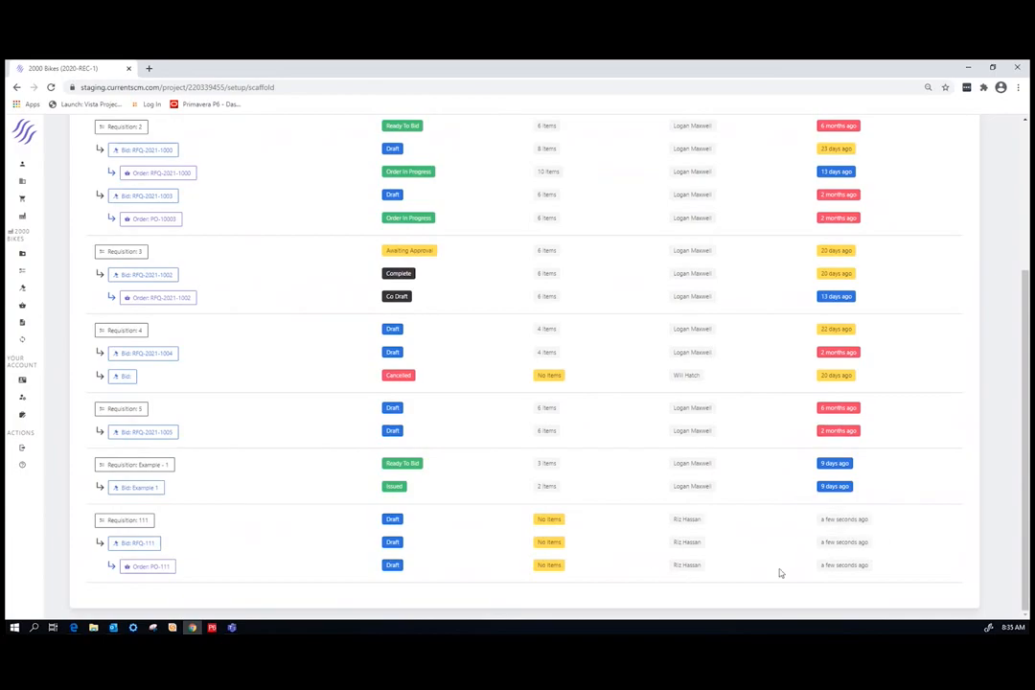
pyautogui.scroll(5, 771, 565)
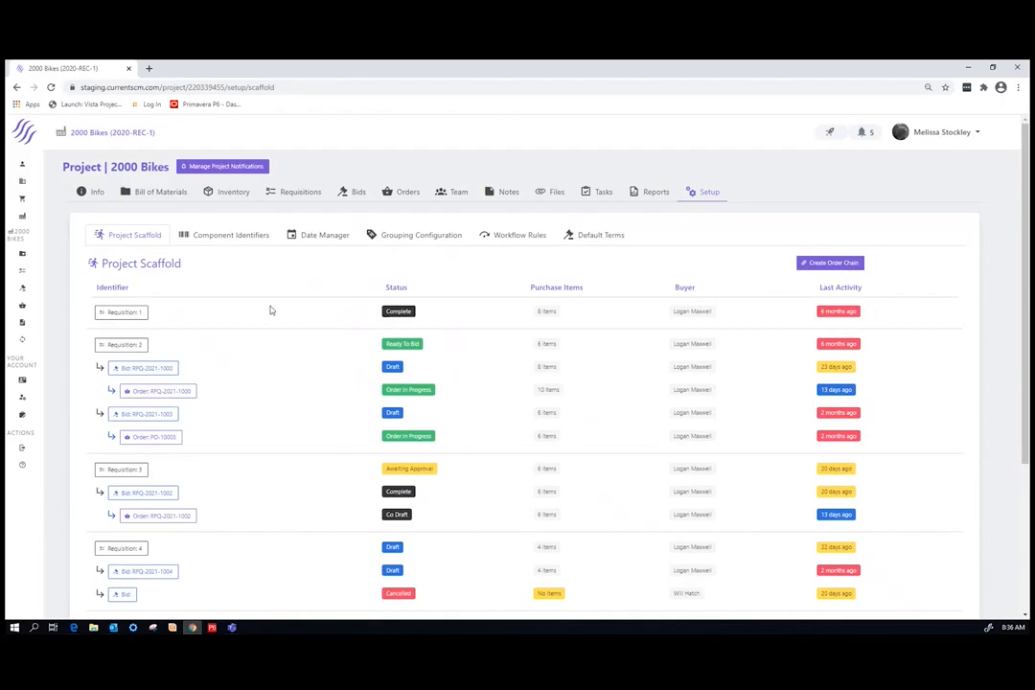
pyautogui.scroll(-1, 247, 416)
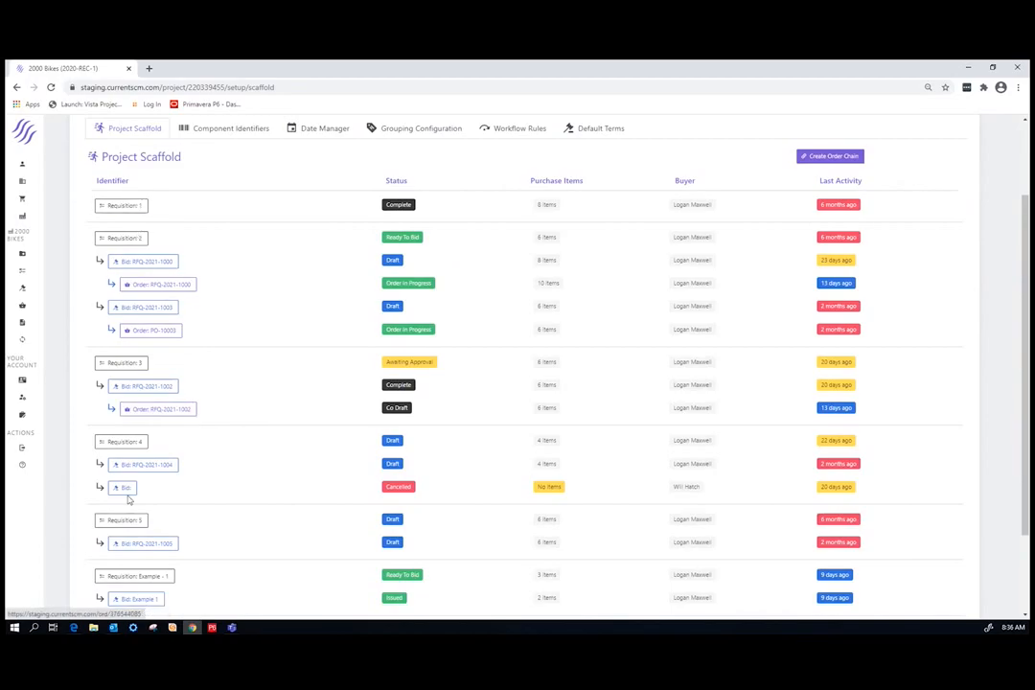
pyautogui.click(141, 466)
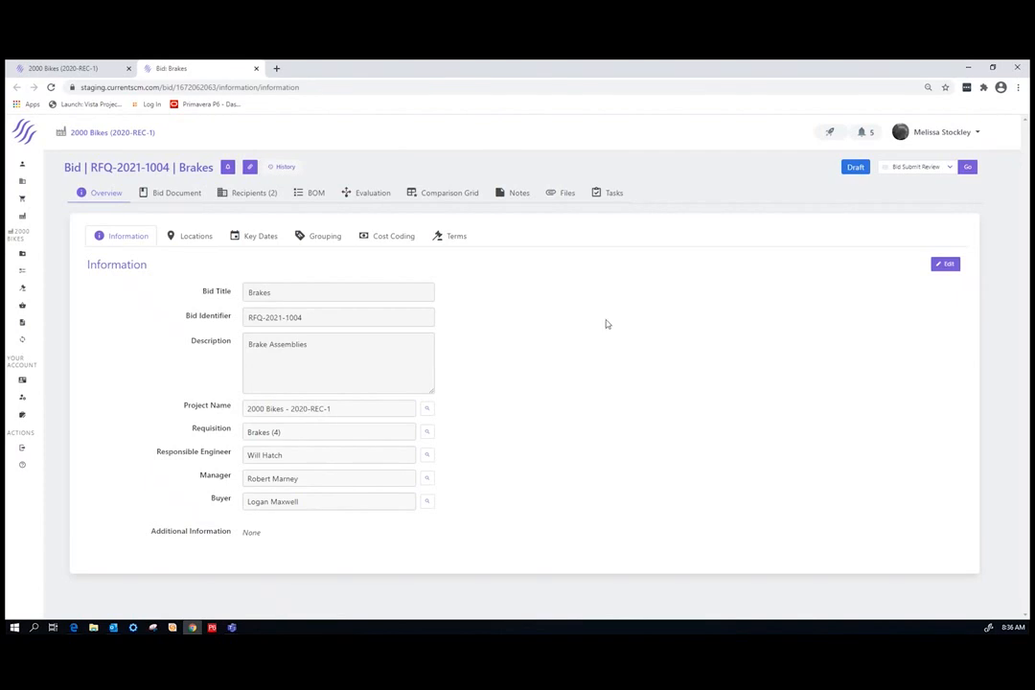
pyautogui.click(29, 252)
pyautogui.click(712, 193)
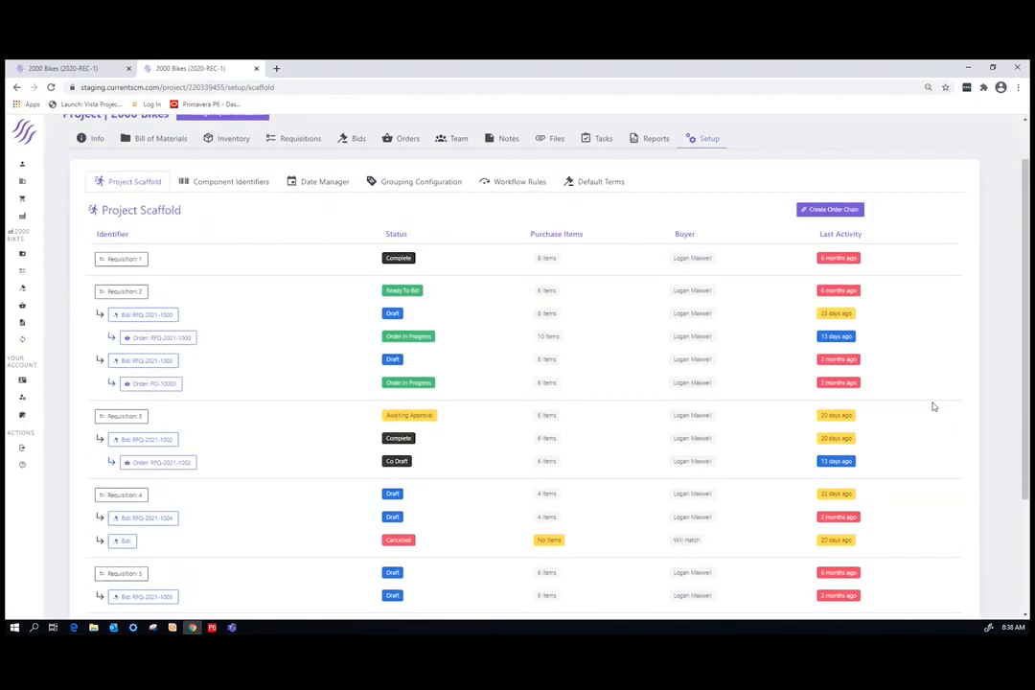